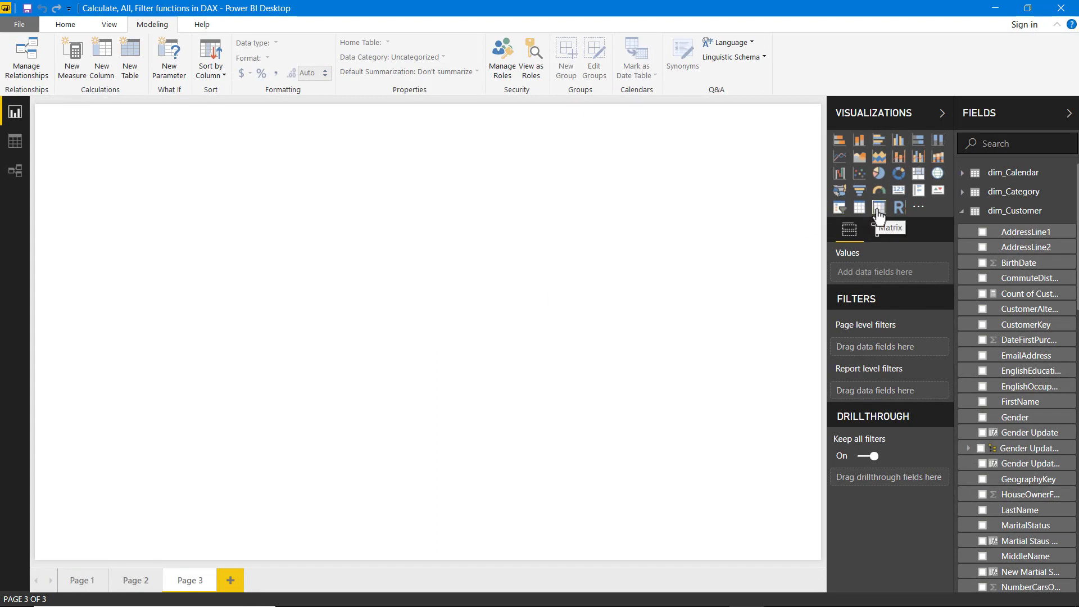
Insert an enlarged matrix visual with CalendarYear from dim_Calendar as rows and Gross Total Sales Value from f_Sales as values.
{"action": "left_click", "coordinate": [878, 216]}
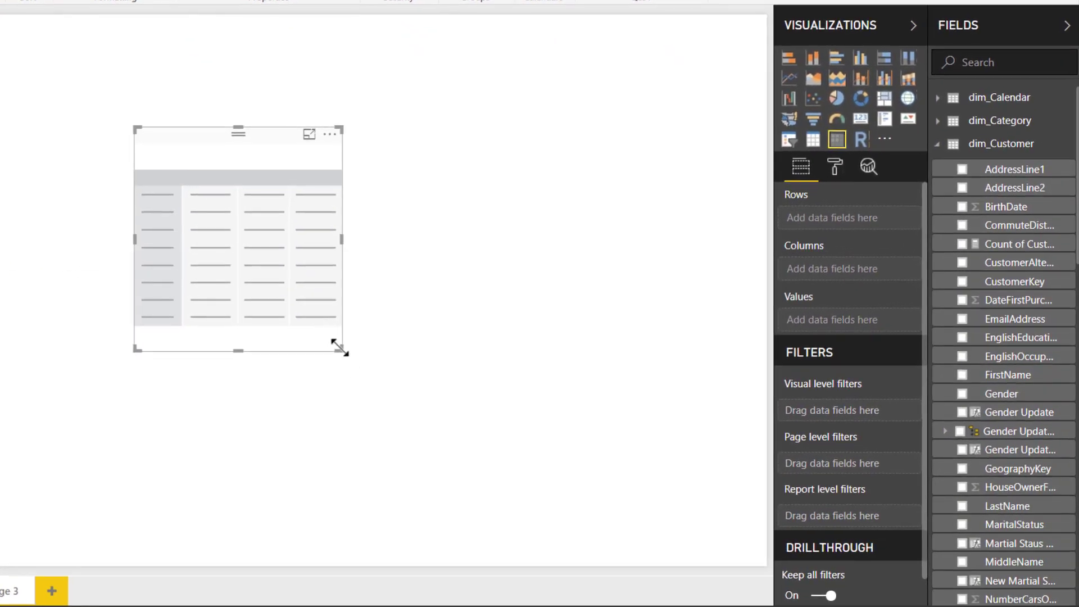
{"action": "left_click_drag", "start_coordinate": [340, 349], "coordinate": [483, 418]}
{"action": "left_click", "coordinate": [936, 144]}
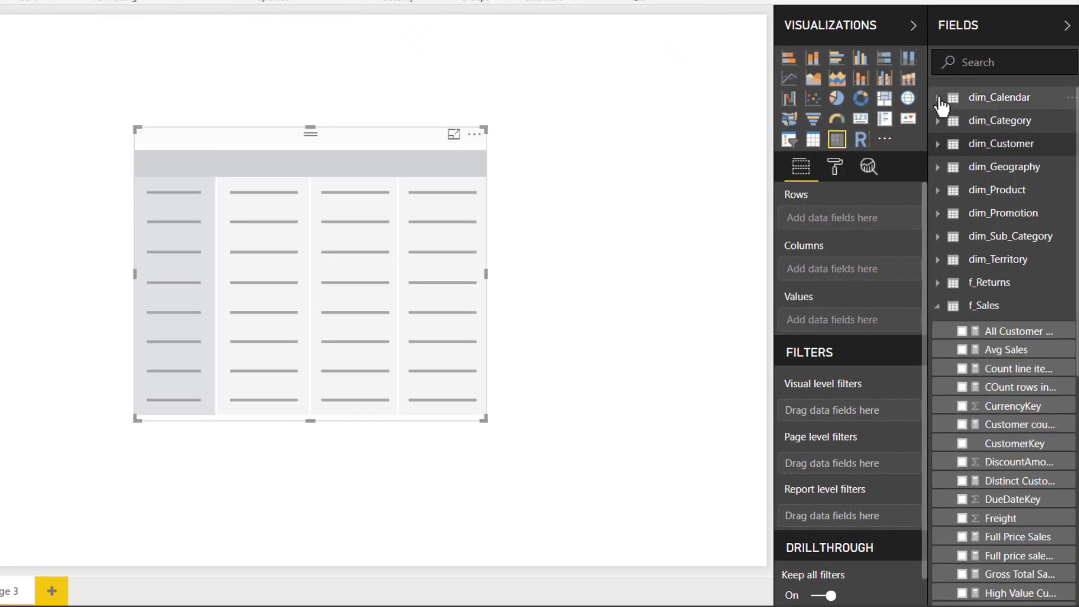
{"action": "left_click", "coordinate": [937, 98]}
{"action": "left_click", "coordinate": [962, 160]}
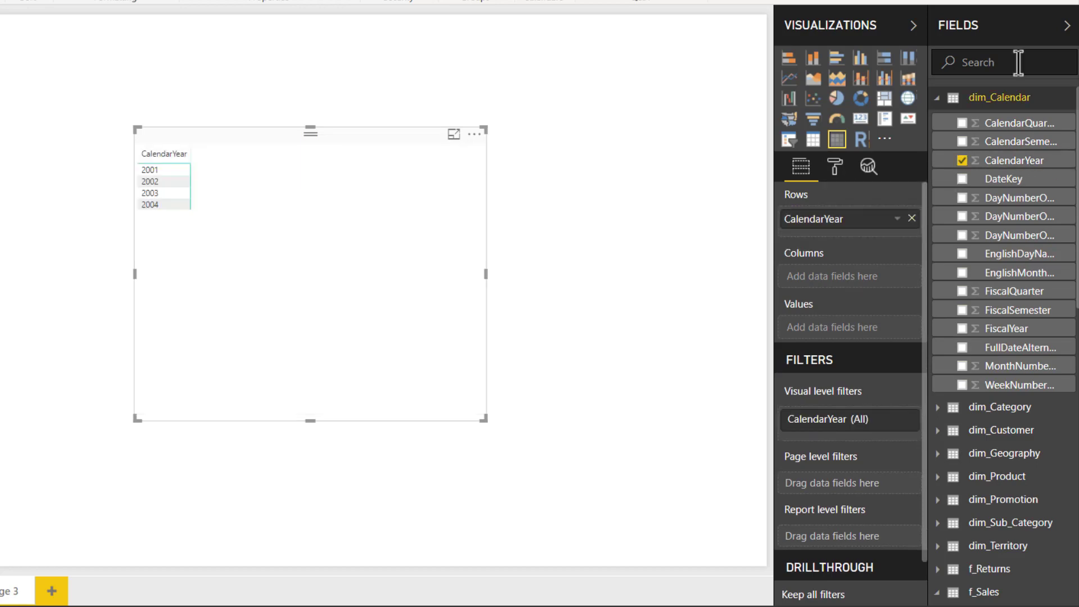
{"action": "type", "text": "gross"}
{"action": "left_click_drag", "start_coordinate": [1011, 122], "coordinate": [879, 333]}
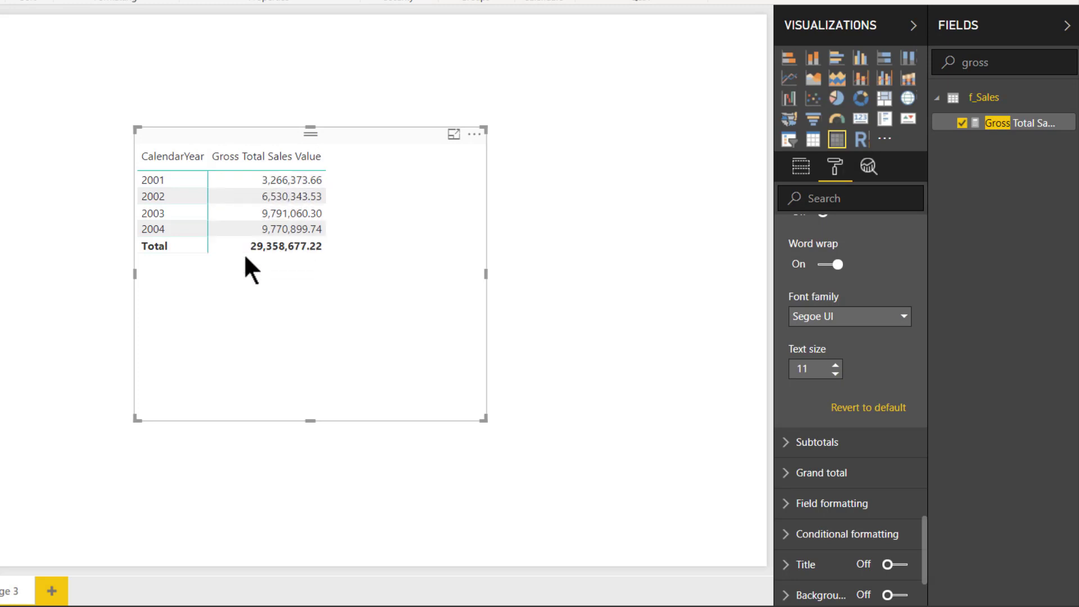
Start a new f_Sales measure named "Sales for 2001 using calculate" with CALCULATE and [Gross Total Sales Value] as its expression.
{"action": "right_click", "coordinate": [983, 103]}
{"action": "key", "text": "Escape"}
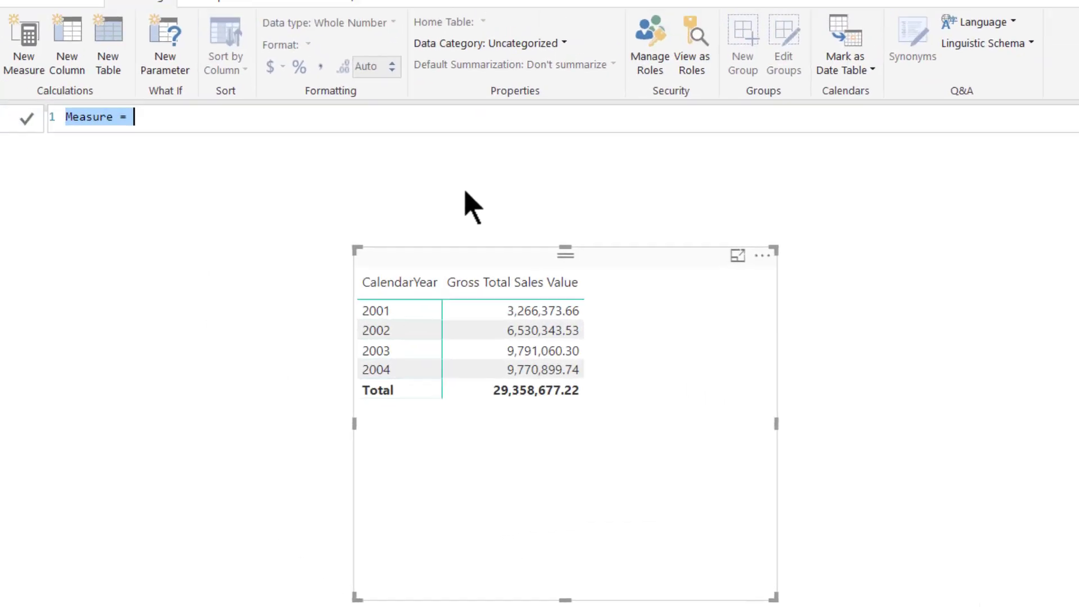
{"action": "type", "text": "Sales f"}
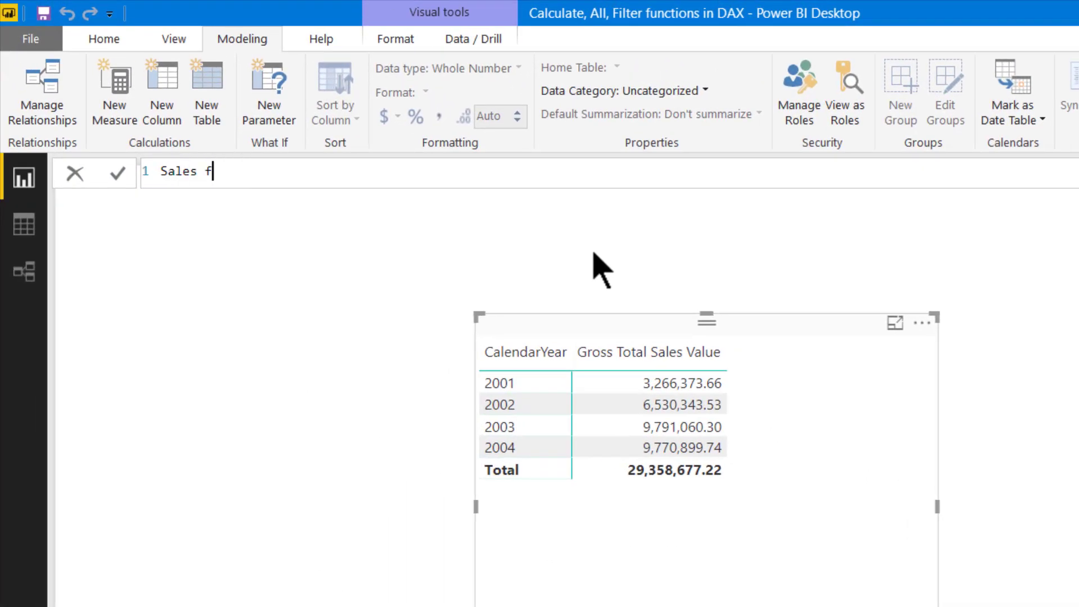
{"action": "type", "text": "or 2001 using calculate = cal"}
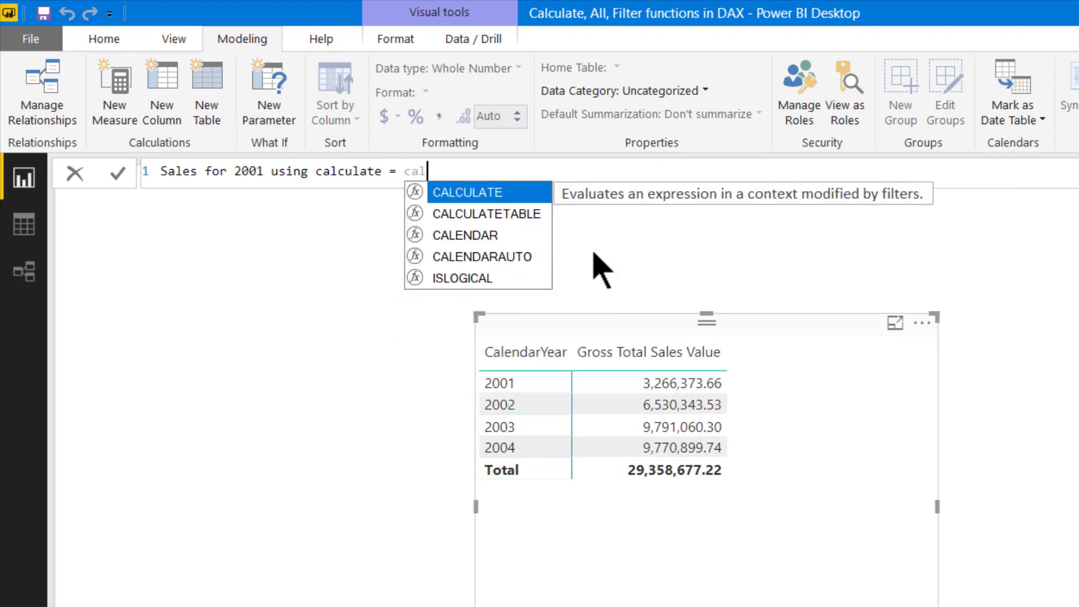
{"action": "key", "text": "Tab"}
{"action": "type", "text": "[gr"}
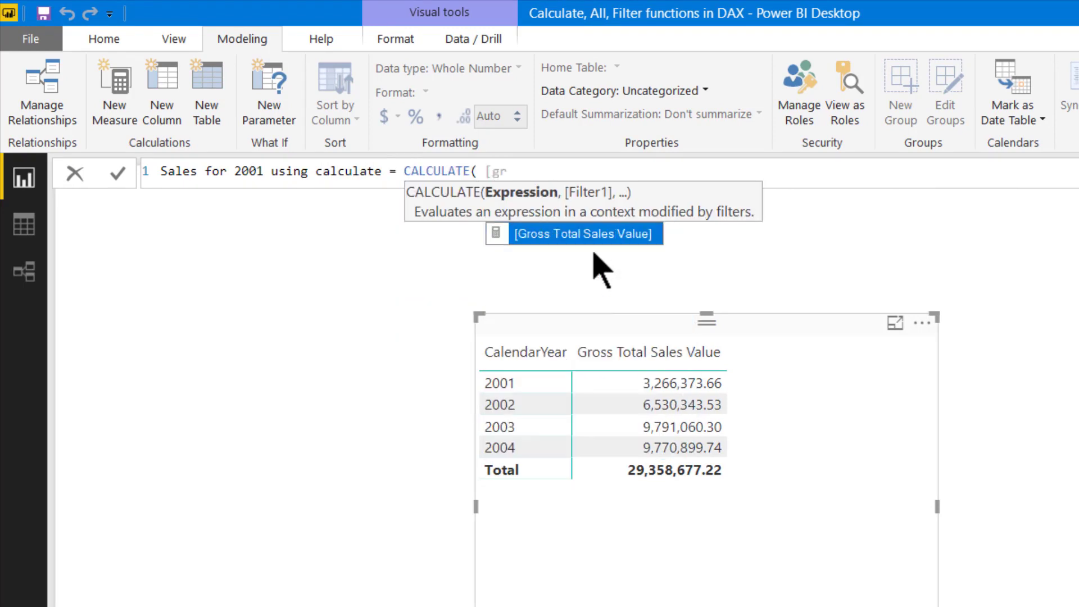
{"action": "key", "text": "Tab"}
{"action": "type", "text": ", "}
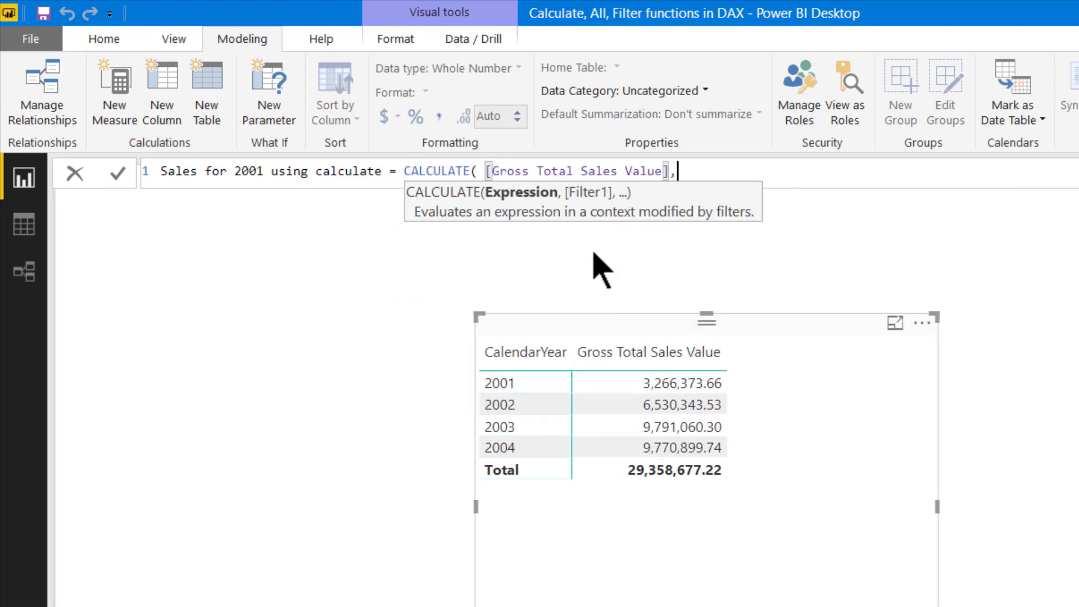
Complete the measure's CALCULATE formula with the filter dim_Calendar[CalendarYear] = 2001 and commit it.
{"action": "type", "text": "cal"}
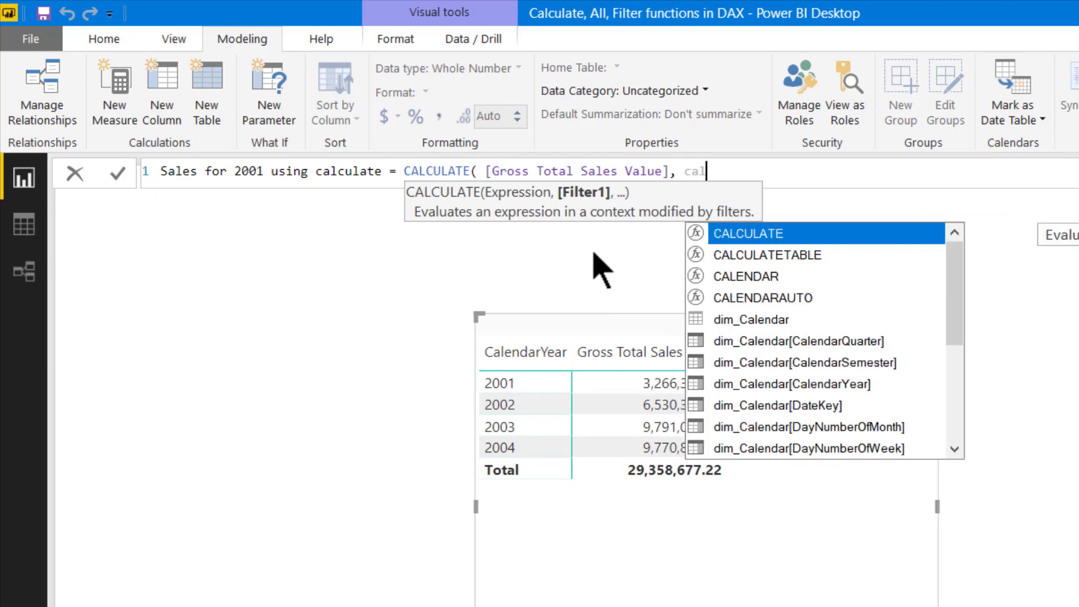
{"action": "key", "text": "Down"}
{"action": "key", "text": "Down"}
{"action": "key", "text": "Down"}
{"action": "key", "text": "Down"}
{"action": "key", "text": "Down"}
{"action": "key", "text": "Down"}
{"action": "key", "text": "Down"}
{"action": "key", "text": "Tab"}
{"action": "type", "text": "= 2"}
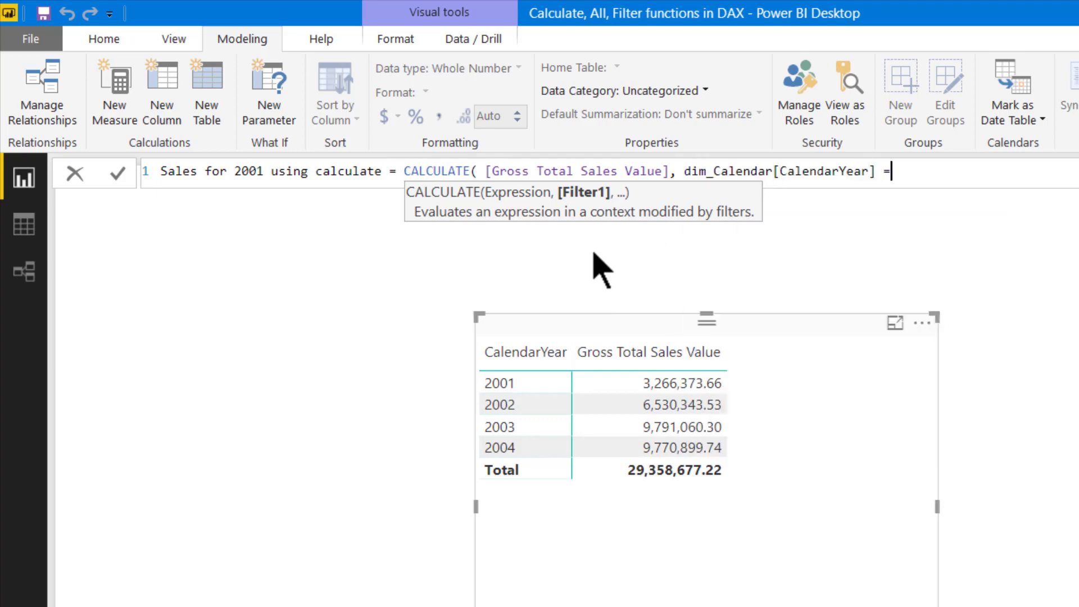
{"action": "type", "text": "001)"}
{"action": "key", "text": "Return"}
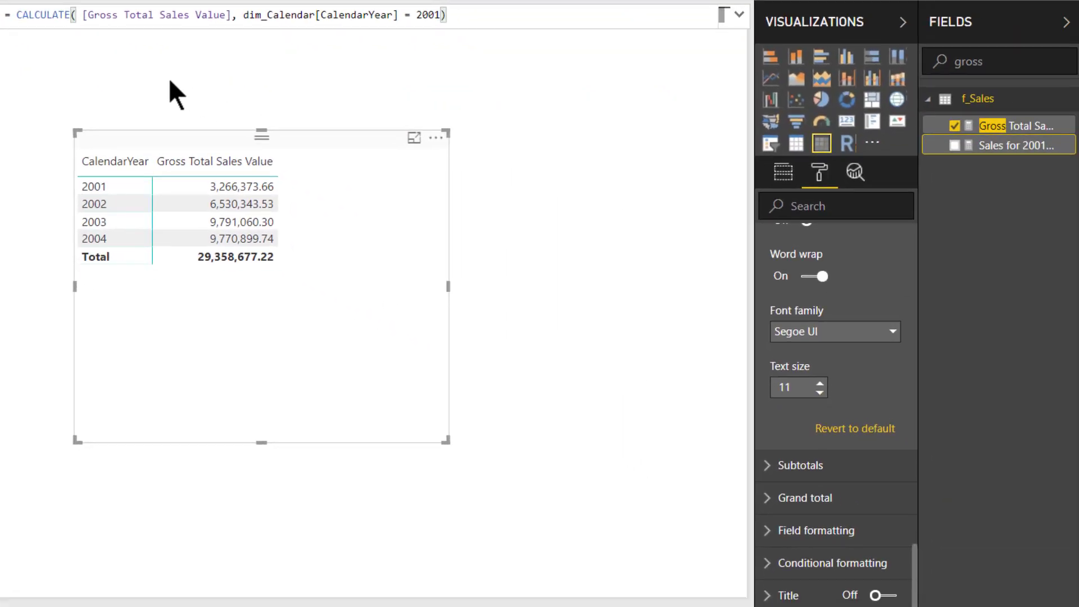
Add the "Sales for 2001 using calculate" measure to the matrix values and widen the visual.
{"action": "left_click", "coordinate": [782, 173]}
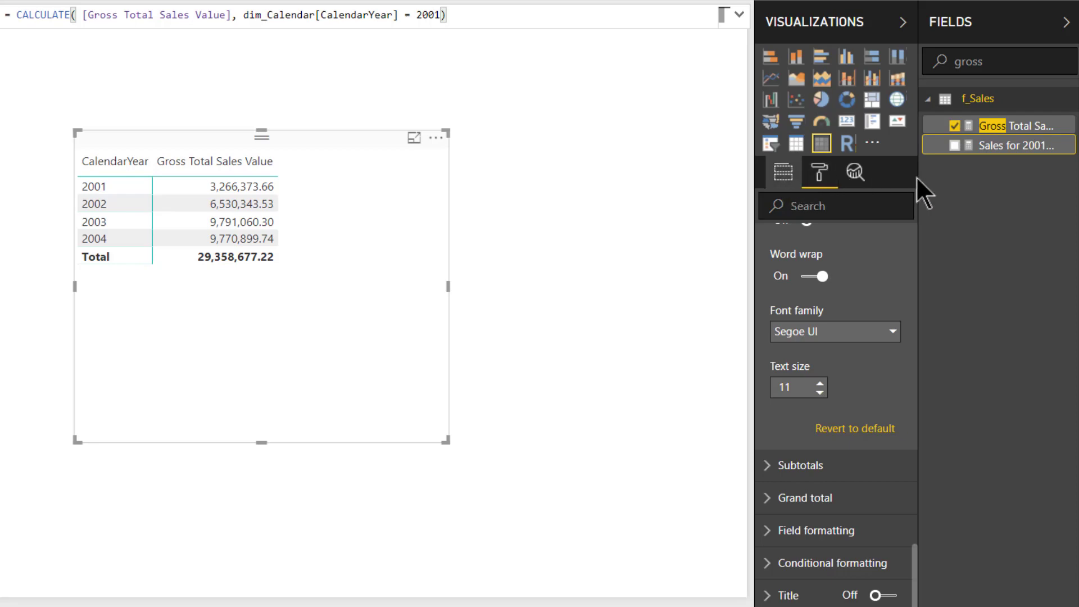
{"action": "left_click_drag", "start_coordinate": [1026, 147], "coordinate": [871, 366]}
{"action": "left_click_drag", "start_coordinate": [643, 476], "coordinate": [709, 461]}
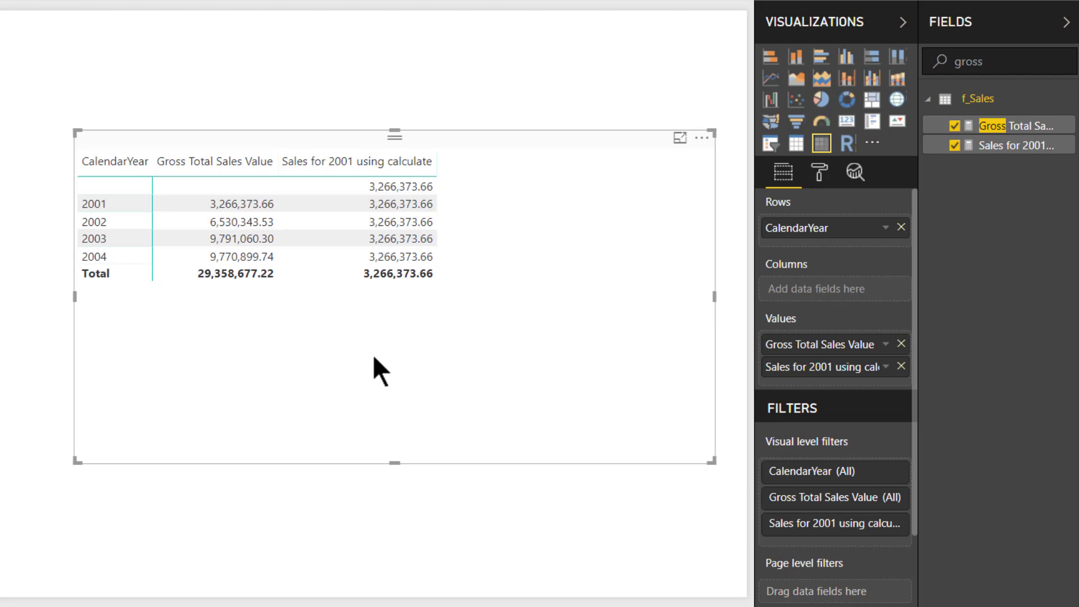
Start a new f_Sales measure named "Sales for 2001 using Filter" that begins with CALCULATE([Gross Total Sales Value].
{"action": "right_click", "coordinate": [978, 99]}
{"action": "left_click", "coordinate": [936, 104]}
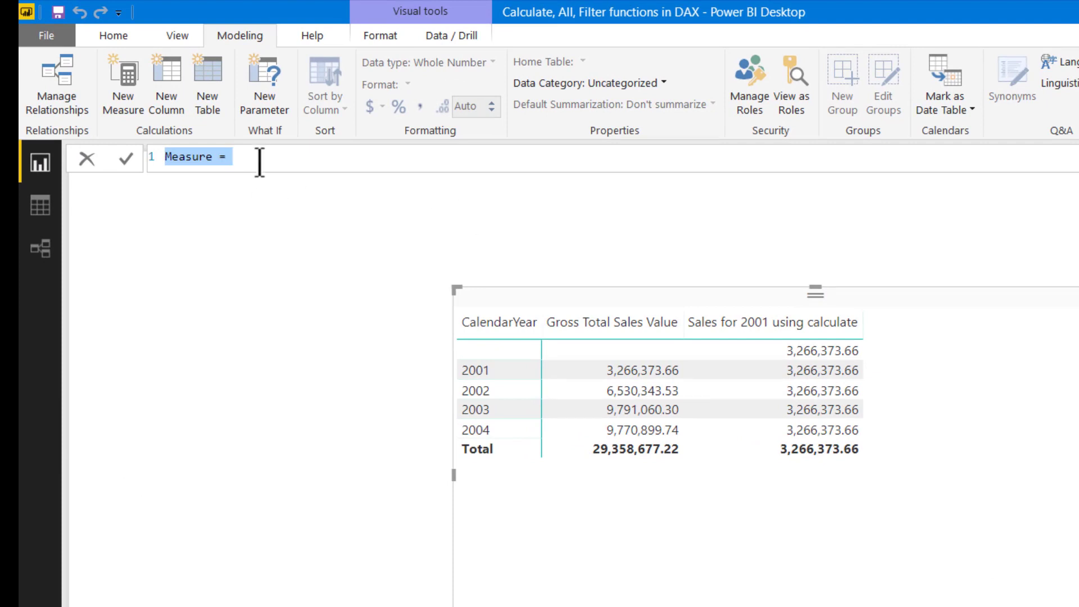
{"action": "left_click", "coordinate": [260, 161]}
{"action": "type", "text": "Sale"}
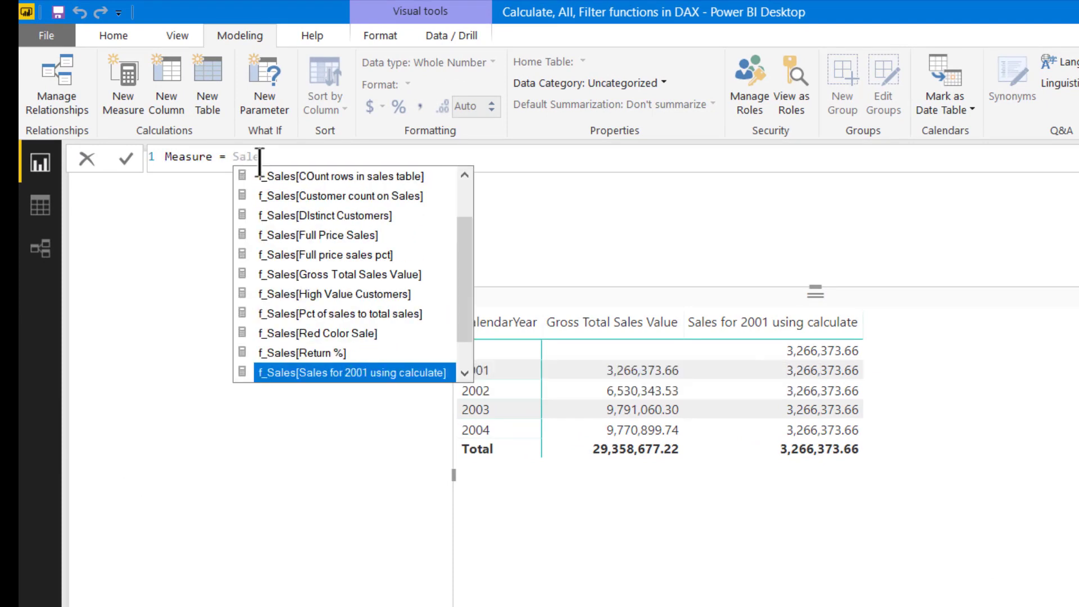
{"action": "type", "text": "s for 2001 using Filter = CALCULATE([Gross Total Sales Value]"}
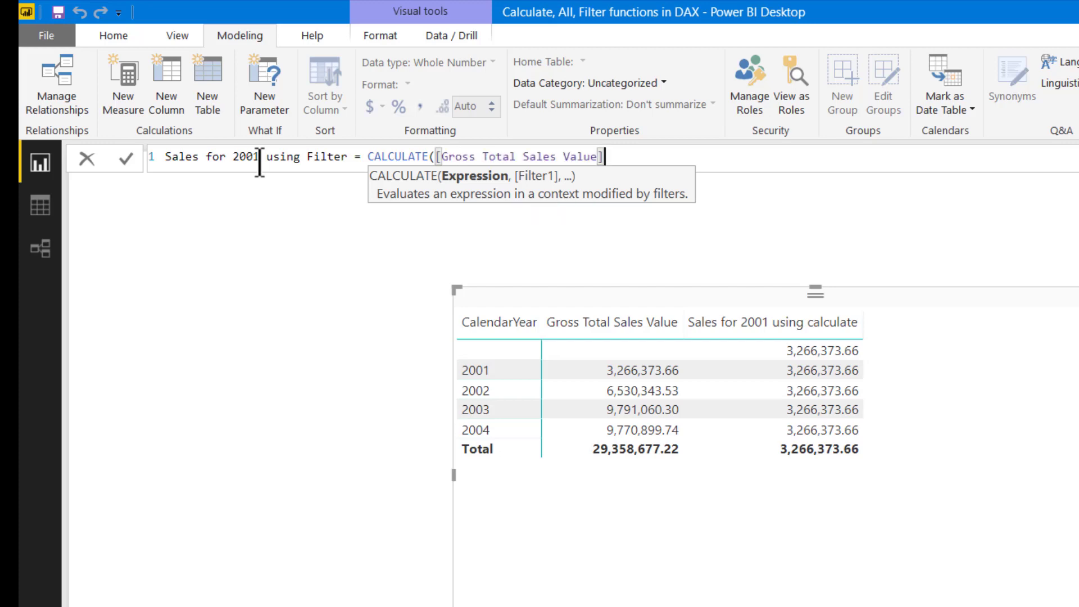
Add a FILTER function over the dim_Calendar table as the second CALCULATE argument.
{"action": "type", "text": ", fil"}
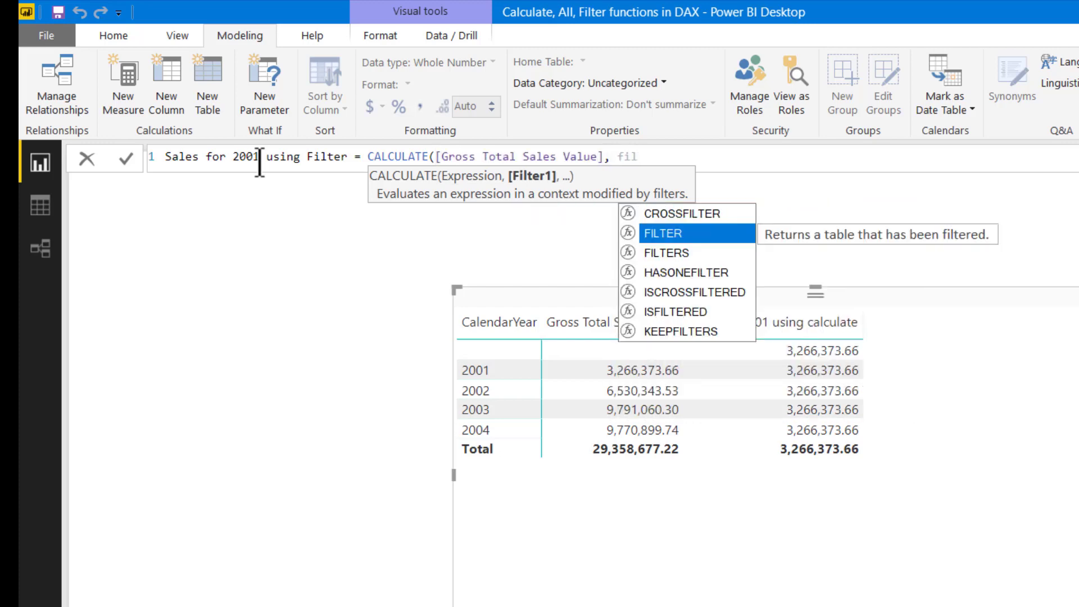
{"action": "key", "text": "Tab"}
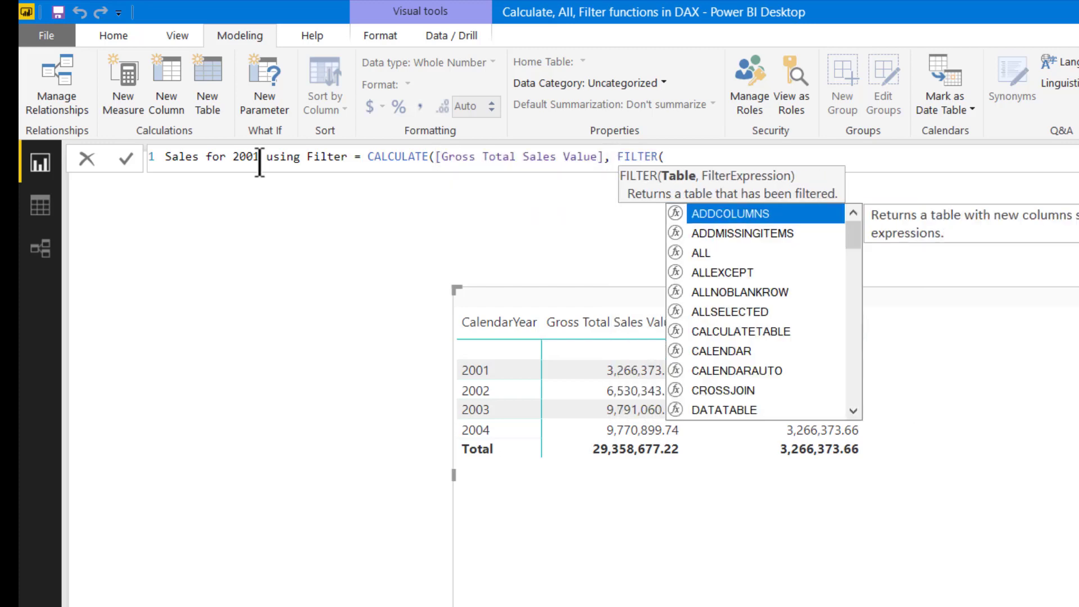
{"action": "type", "text": "cal"}
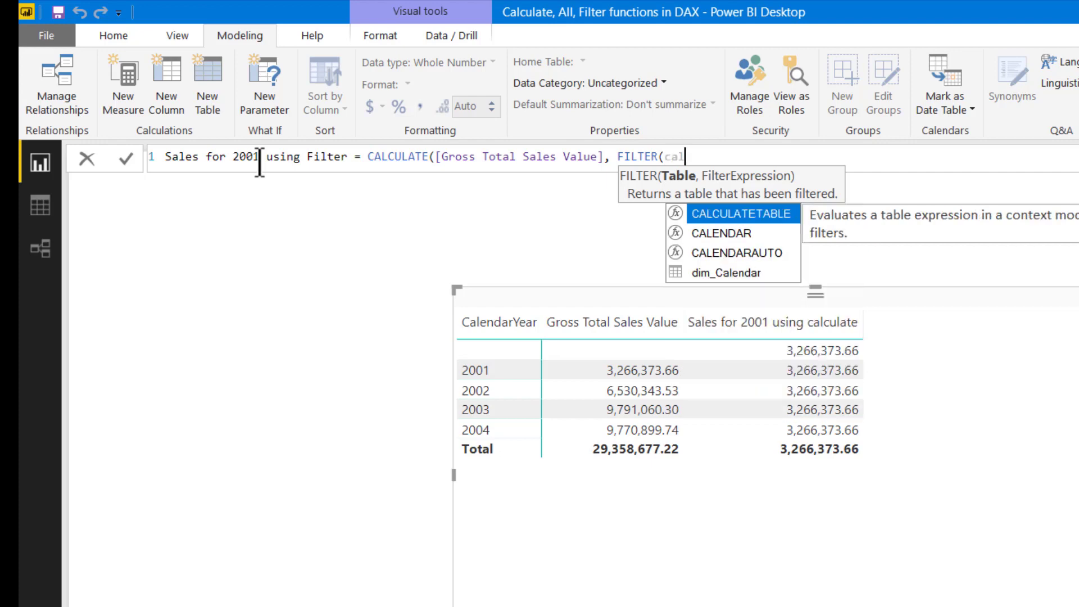
{"action": "key", "text": "Down"}
{"action": "key", "text": "Down"}
{"action": "key", "text": "Down"}
{"action": "key", "text": "Tab"}
Finish the FILTER with the condition dim_Calendar[CalendarYear] = 2001, commit the measure and add it to the matrix values.
{"action": "type", "text": ", year"}
{"action": "key", "text": "Up"}
{"action": "key", "text": "Up"}
{"action": "key", "text": "Up"}
{"action": "key", "text": "Up"}
{"action": "key", "text": "Up"}
{"action": "key", "text": "Up"}
{"action": "key", "text": "Up"}
{"action": "key", "text": "Up"}
{"action": "key", "text": "Up"}
{"action": "key", "text": "Tab"}
{"action": "type", "text": "= 2001"}
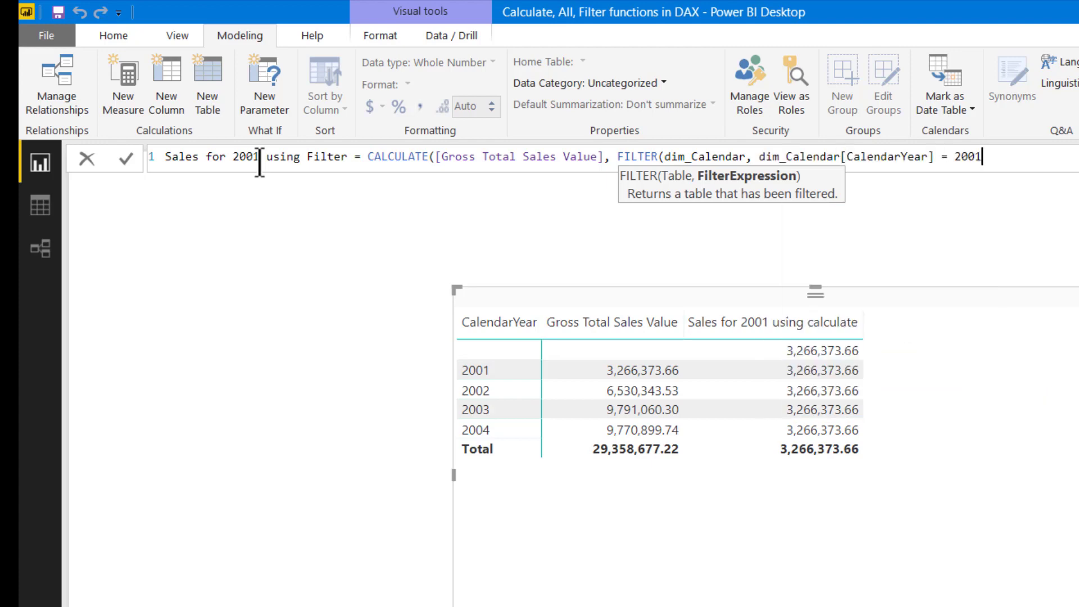
{"action": "type", "text": ")"}
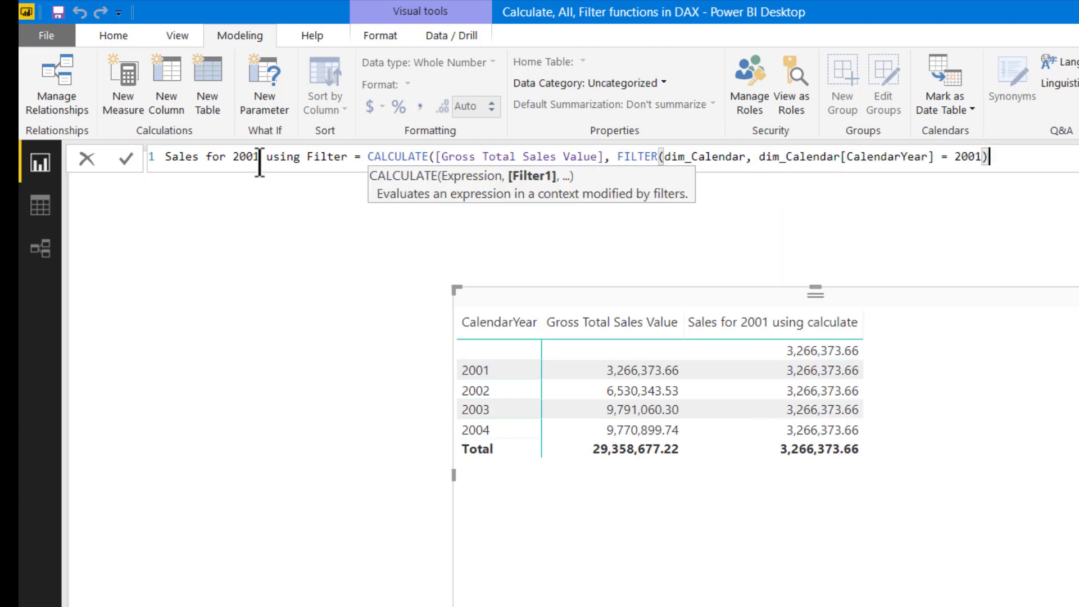
{"action": "type", "text": ")"}
{"action": "key", "text": "Return"}
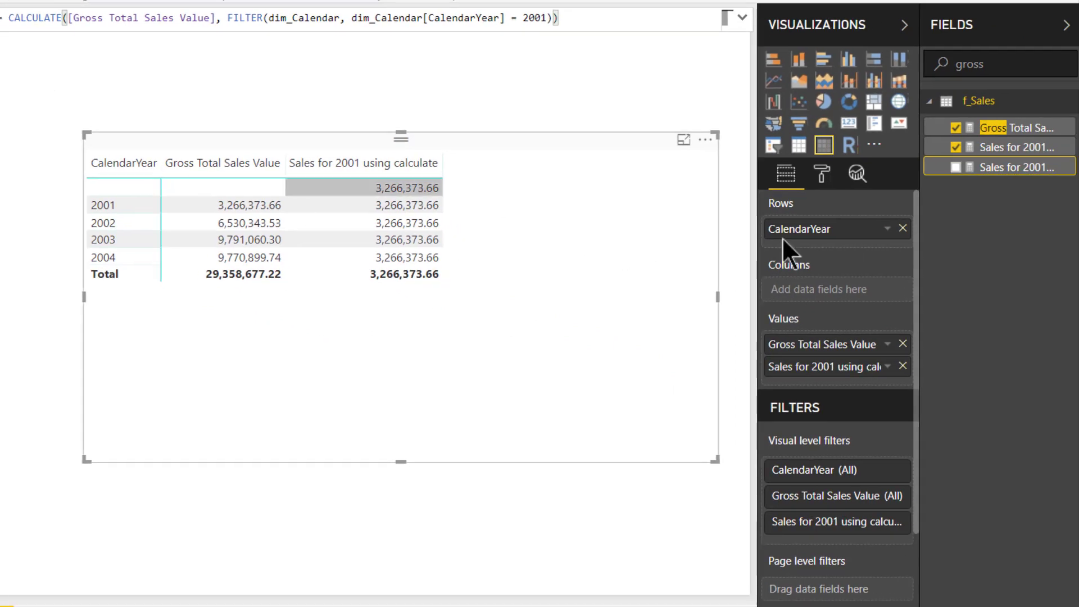
{"action": "left_click_drag", "start_coordinate": [1031, 169], "coordinate": [868, 385]}
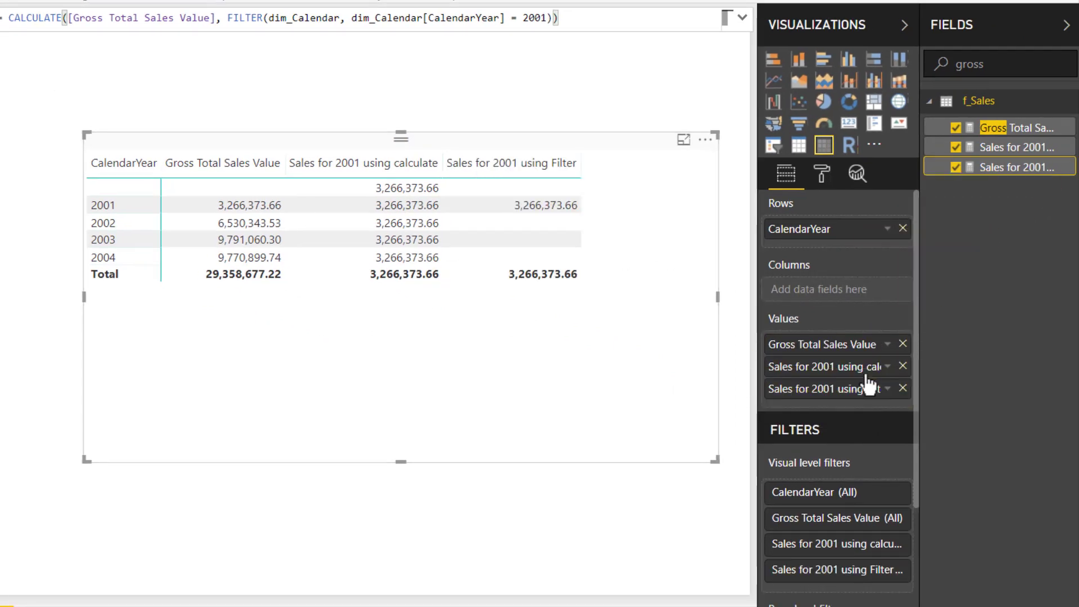
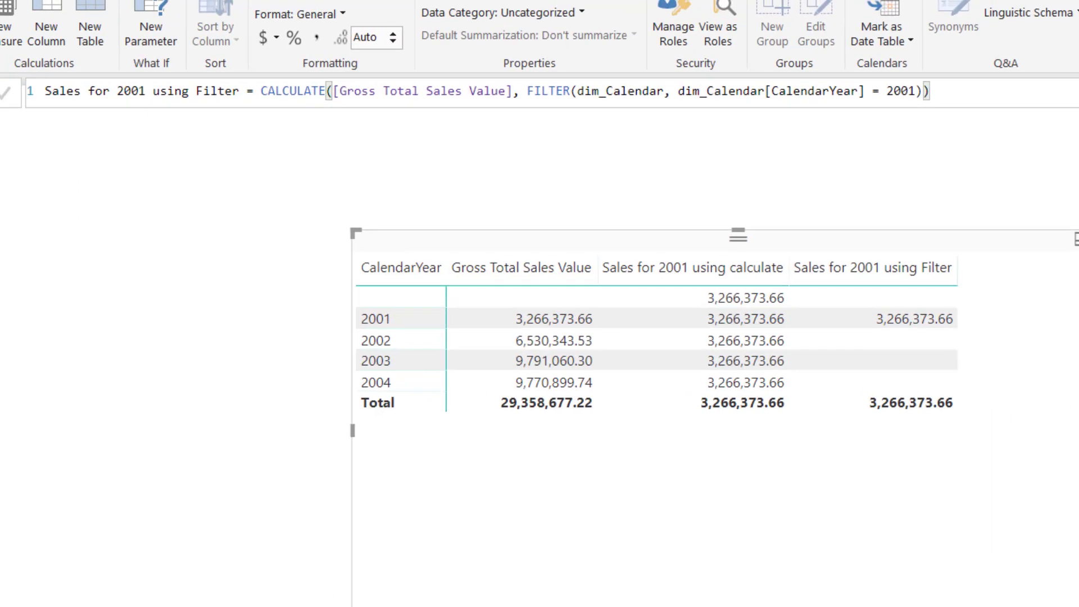
Create an f_Sales measure named "Sales for 2001 using Filter and ALL" from a copy of the "Sales for 2001 using Filter" CALCULATE expression.
{"action": "left_click_drag", "start_coordinate": [958, 101], "coordinate": [260, 100]}
{"action": "key", "text": "ctrl+c"}
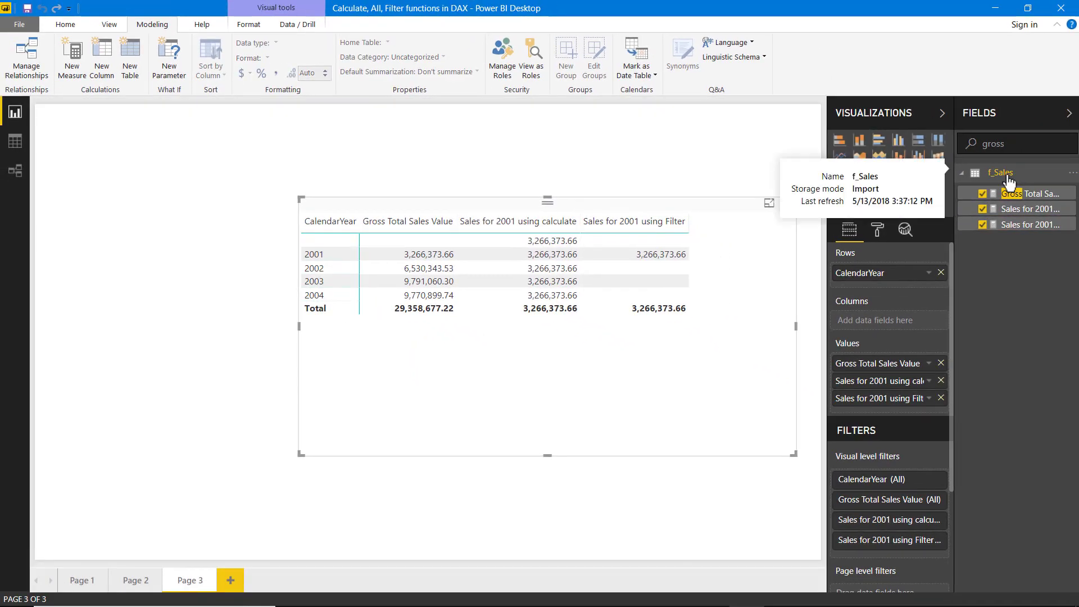
{"action": "right_click", "coordinate": [1007, 181]}
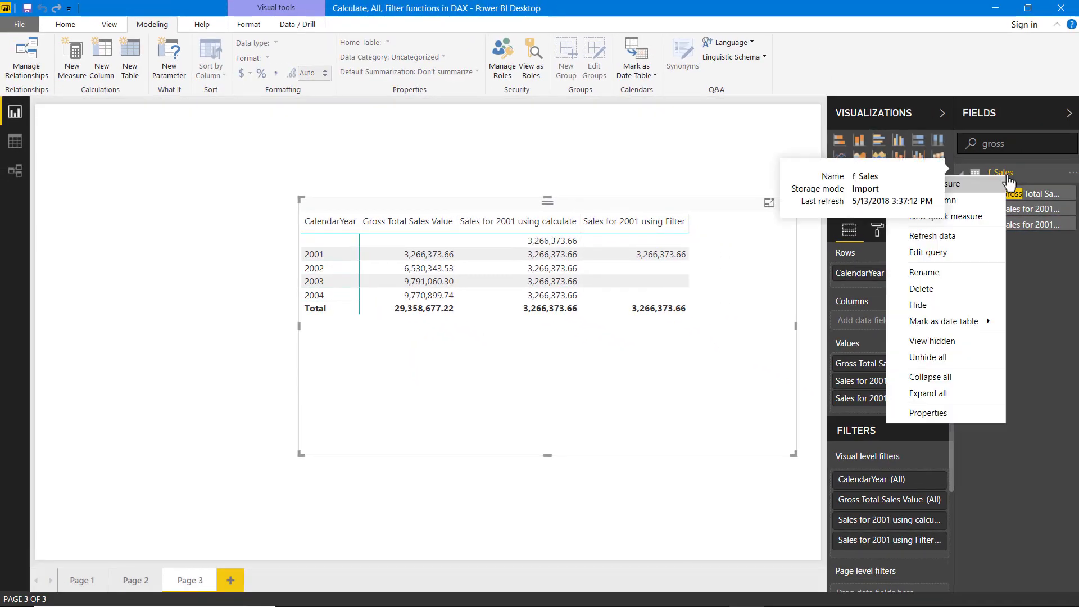
{"action": "left_click", "coordinate": [977, 183]}
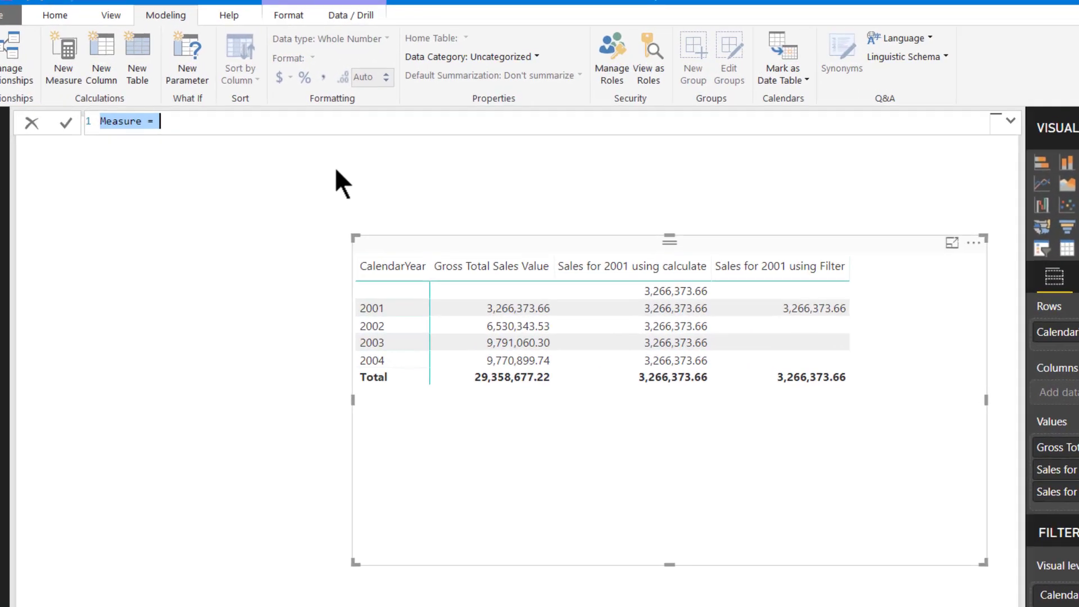
{"action": "type", "text": "Sales for 2001 using Filter and ALL ="}
{"action": "key", "text": "ctrl+v"}
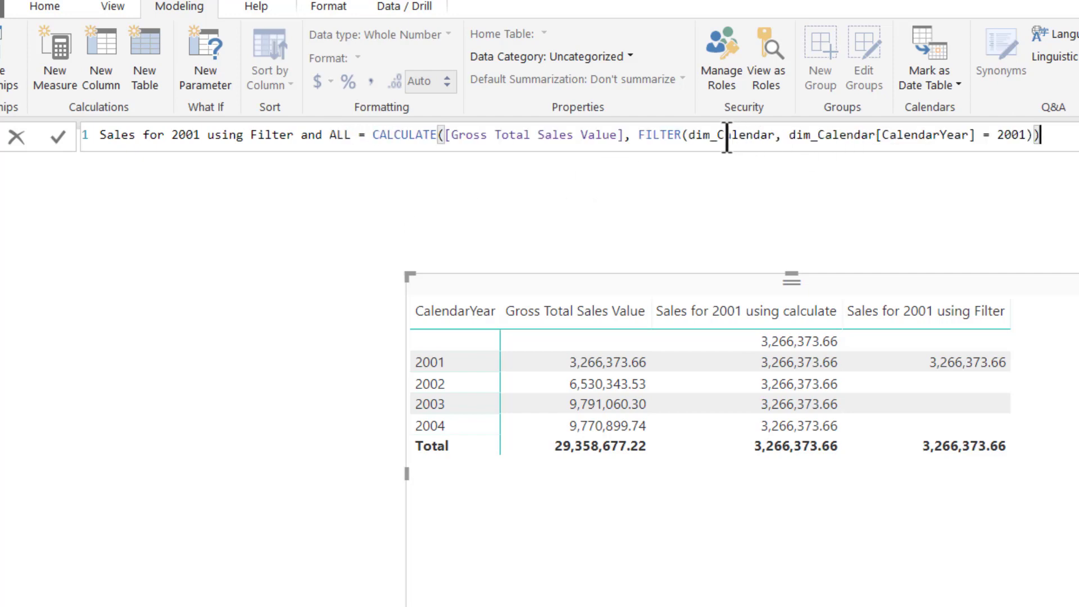
Wrap the dim_Calendar table argument of FILTER in ALL() and commit the measure.
{"action": "left_click", "coordinate": [695, 135]}
{"action": "key", "text": "Left"}
{"action": "type", "text": "all"}
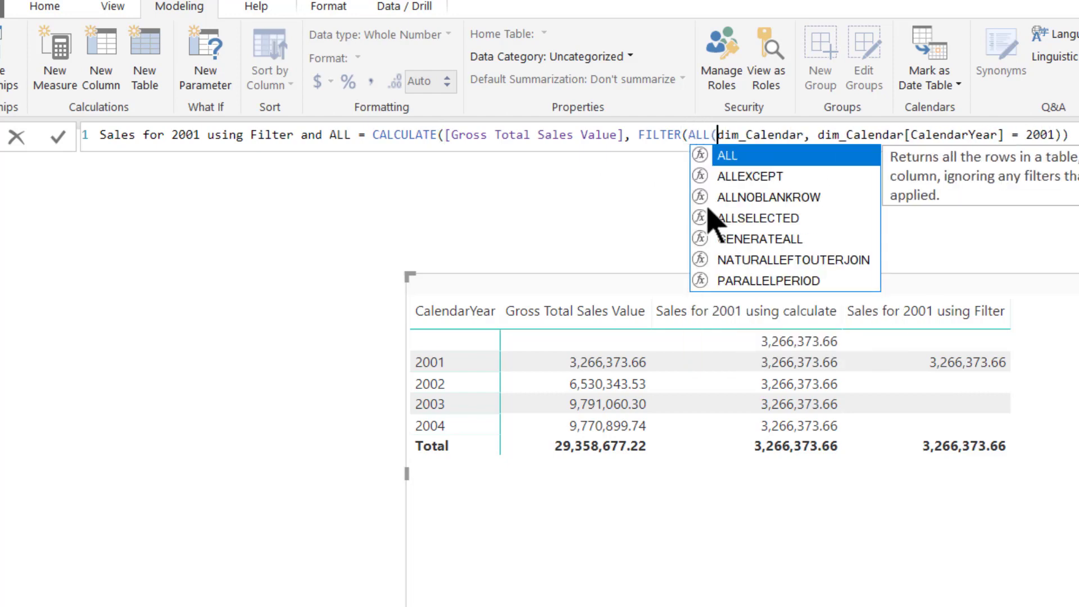
{"action": "key", "text": "Tab"}
{"action": "key", "text": "Right"}
{"action": "key", "text": "Right"}
{"action": "key", "text": "Right"}
{"action": "key", "text": "Right"}
{"action": "key", "text": "Right"}
{"action": "key", "text": "Right"}
{"action": "key", "text": "Right"}
{"action": "key", "text": "Right"}
{"action": "key", "text": "Right"}
{"action": "key", "text": "Right"}
{"action": "key", "text": "Right"}
{"action": "key", "text": "Right"}
{"action": "type", "text": ")"}
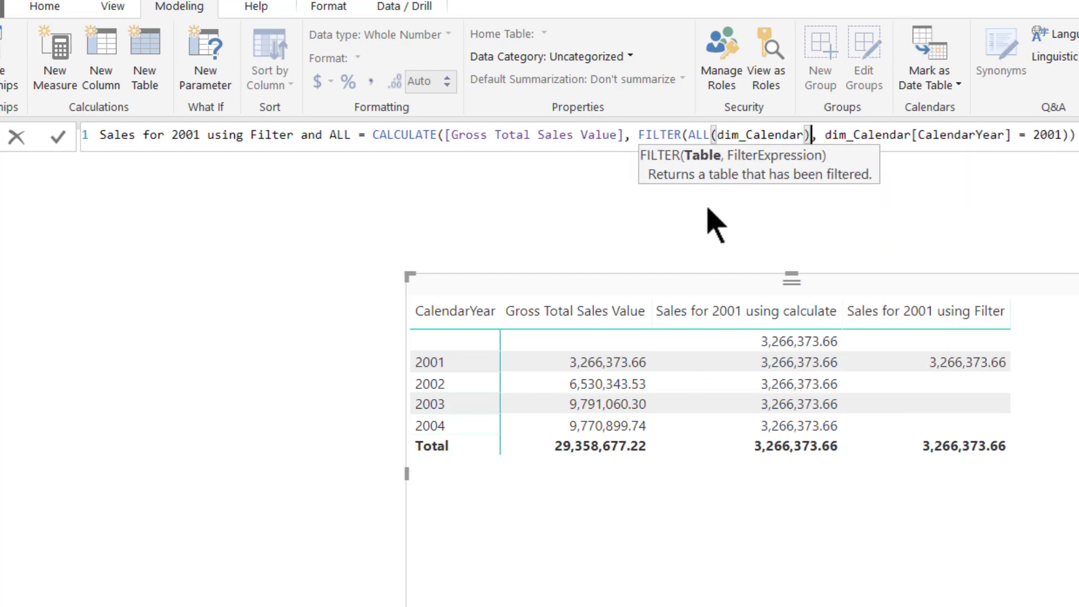
{"action": "key", "text": "Return"}
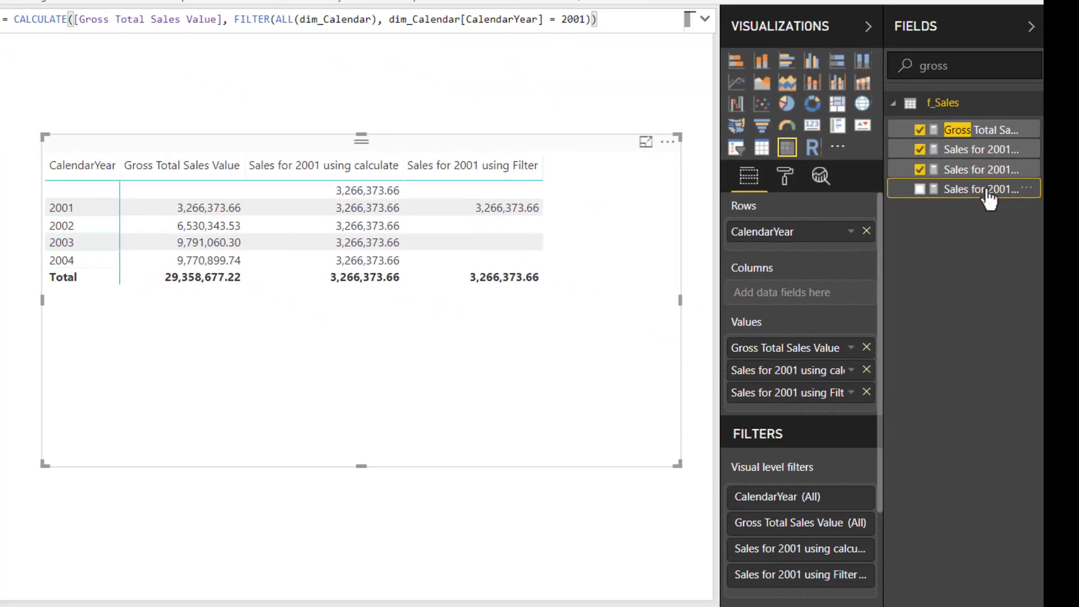
Add the "Sales for 2001 using Filter and ALL" measure to the matrix values and widen the visual to fit all columns.
{"action": "left_click_drag", "start_coordinate": [989, 193], "coordinate": [827, 415]}
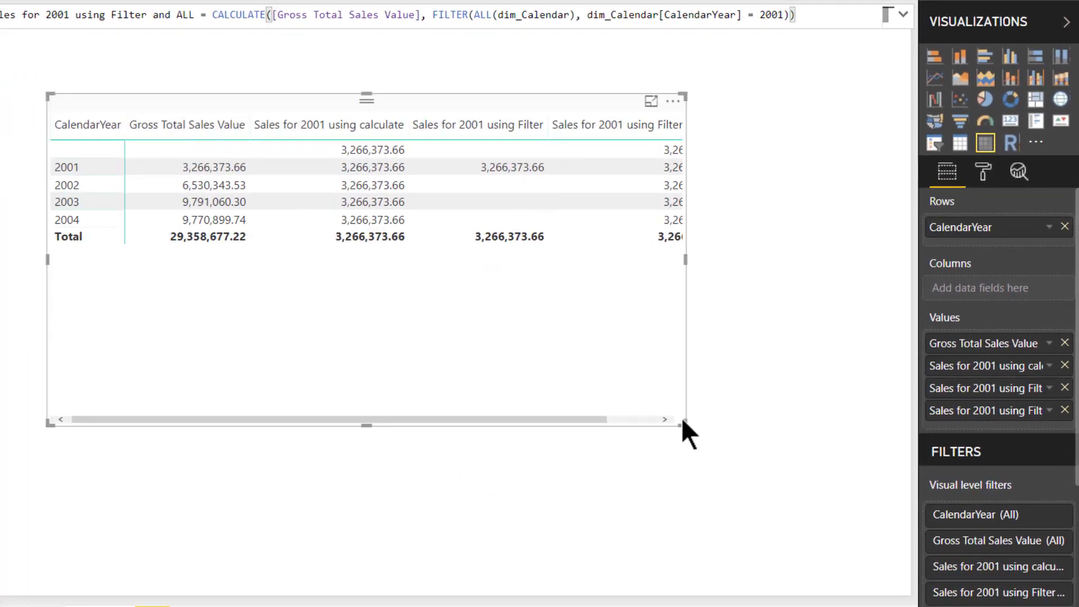
{"action": "left_click_drag", "start_coordinate": [682, 423], "coordinate": [841, 370]}
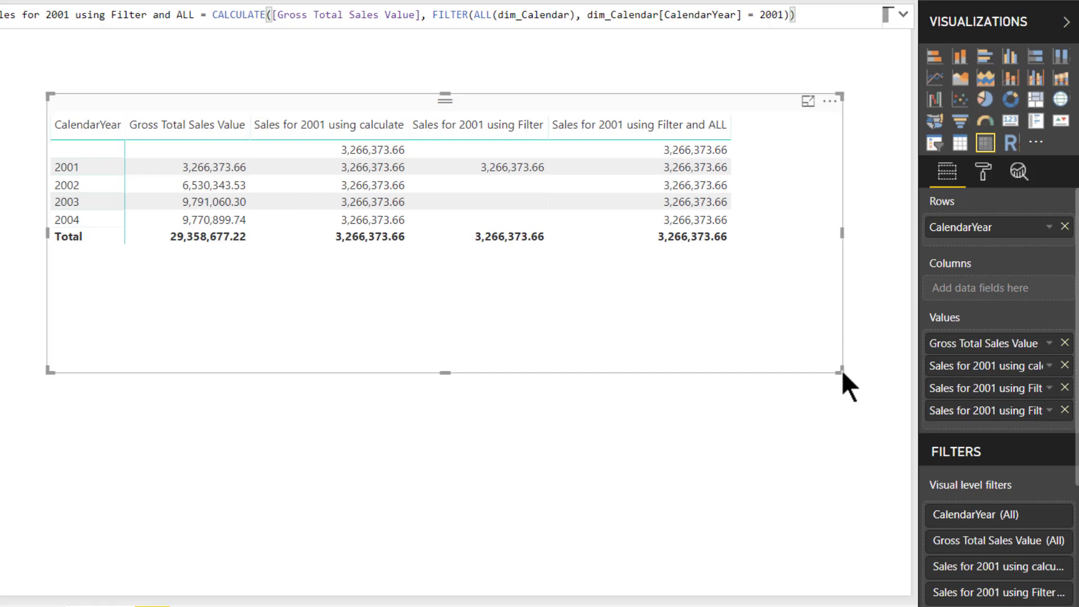